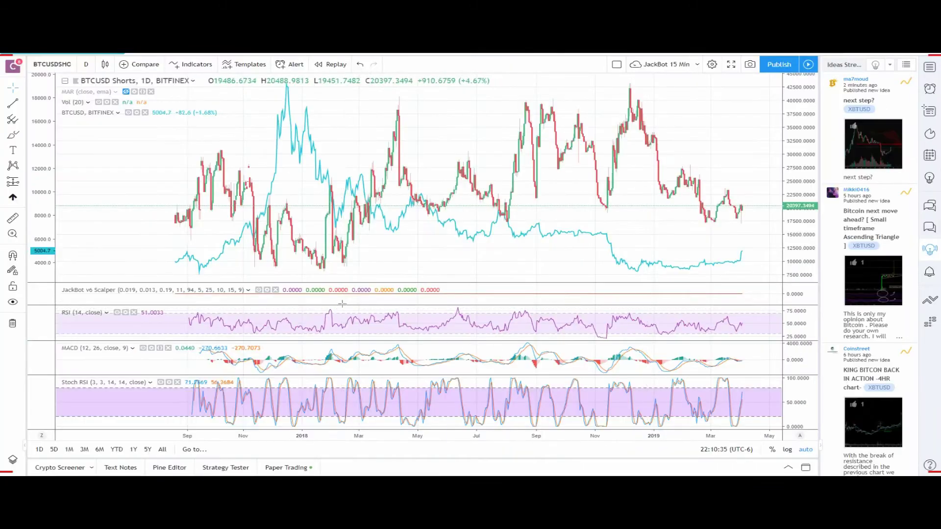
Switch the TradingView chart symbol to BTCUSD on Bitfinex, daily timeframe
{"action": "scroll", "coordinate": [701, 185], "scroll_direction": "up", "scroll_amount": 2}
{"action": "scroll", "coordinate": [701, 185], "scroll_direction": "up", "scroll_amount": 2}
{"action": "scroll", "coordinate": [701, 185], "scroll_direction": "up", "scroll_amount": 2}
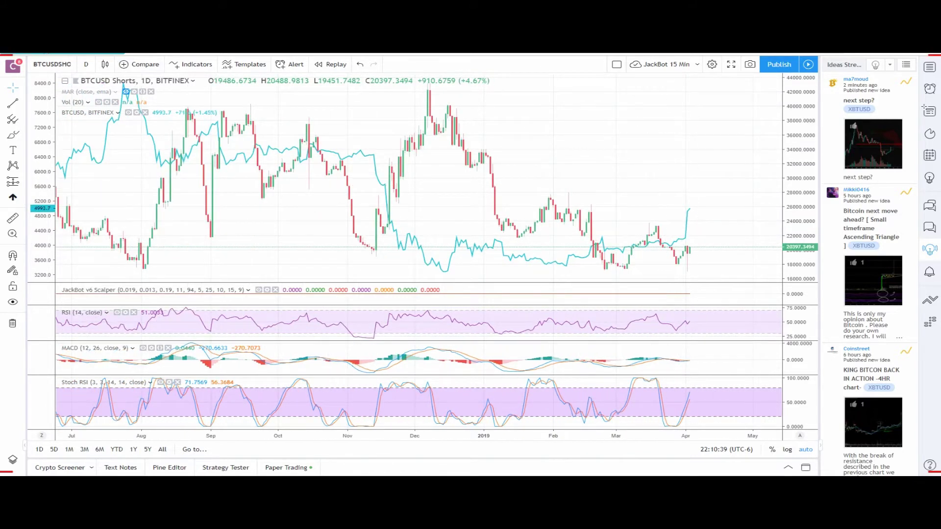
{"action": "left_click", "coordinate": [55, 65]}
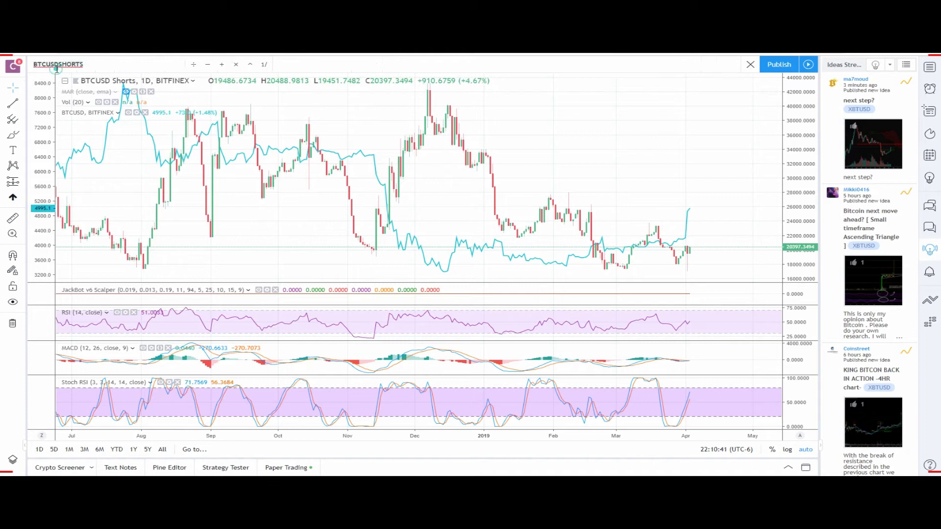
{"action": "type", "text": "BTC"}
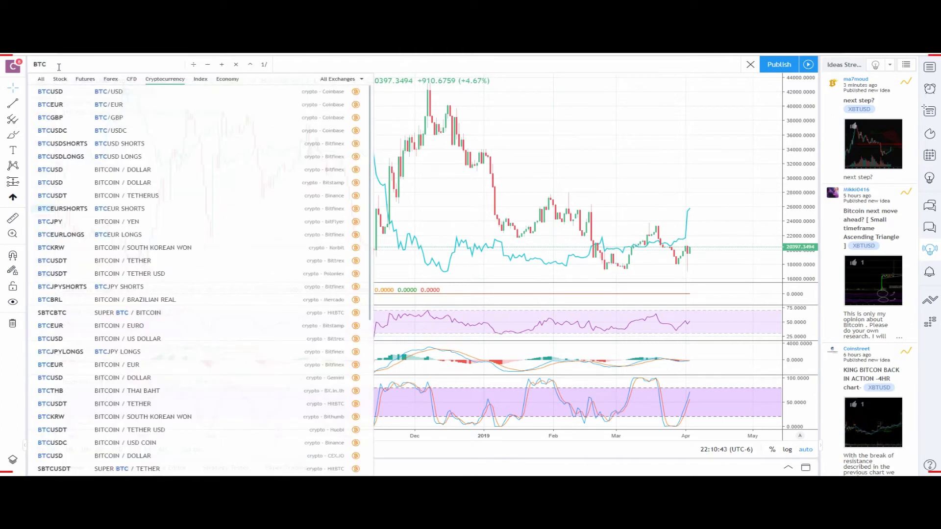
{"action": "left_click", "coordinate": [102, 170]}
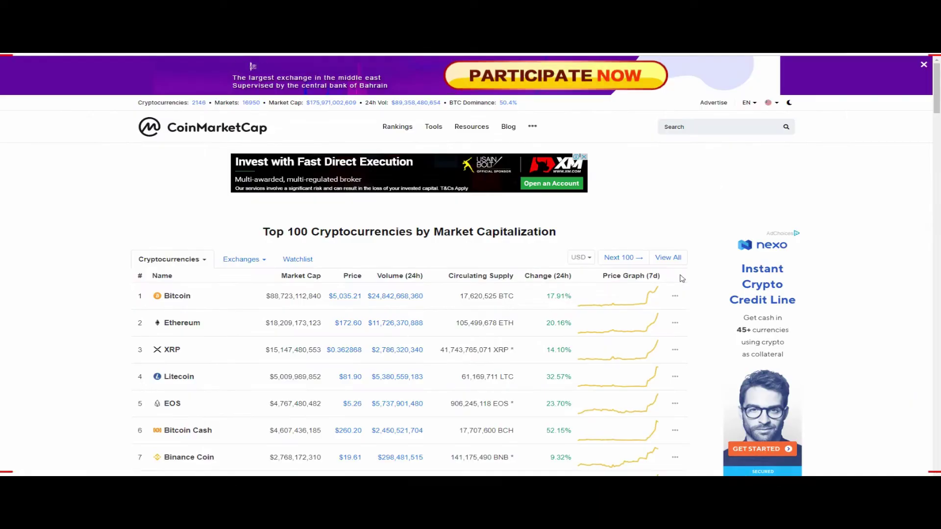
{"action": "scroll", "coordinate": [461, 321], "scroll_direction": "down", "scroll_amount": 5}
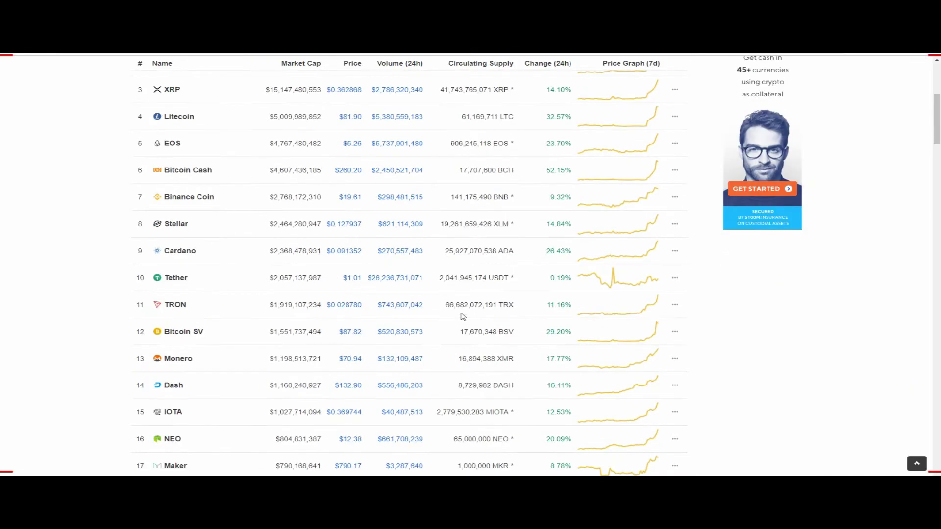
{"action": "scroll", "coordinate": [454, 321], "scroll_direction": "up", "scroll_amount": 3}
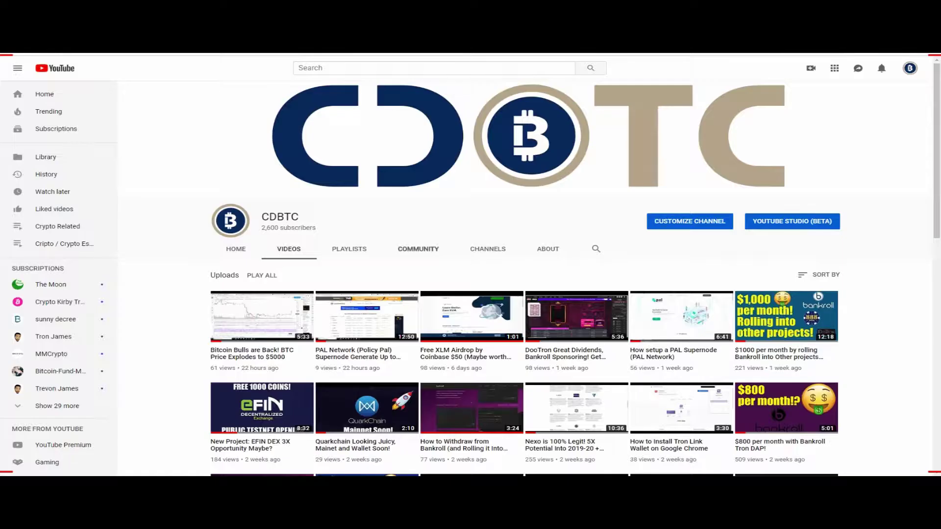
{"action": "scroll", "coordinate": [333, 245], "scroll_direction": "down", "scroll_amount": 3}
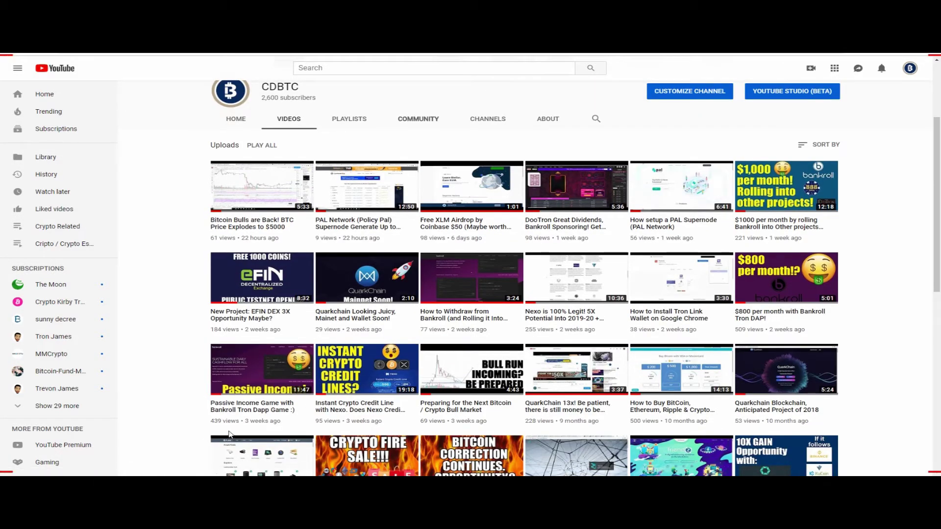
{"action": "left_click", "coordinate": [238, 405]}
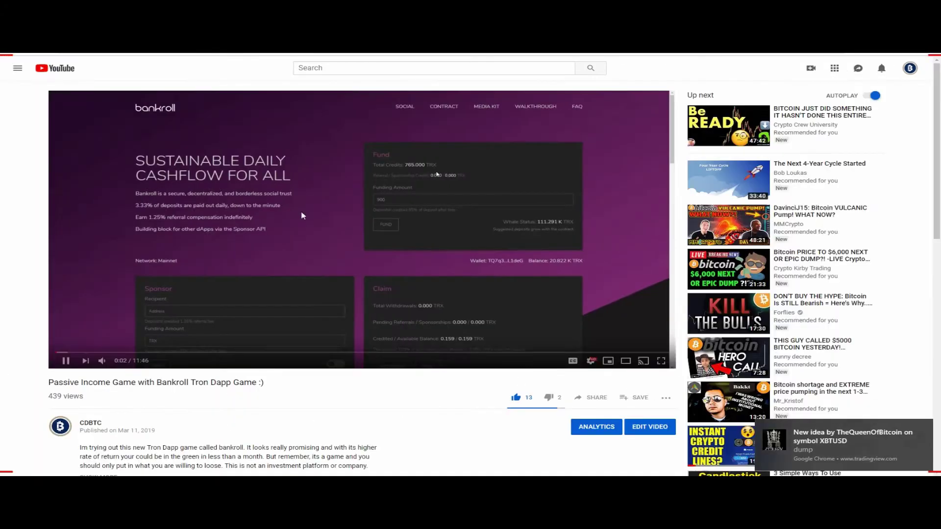
{"action": "left_click", "coordinate": [66, 361]}
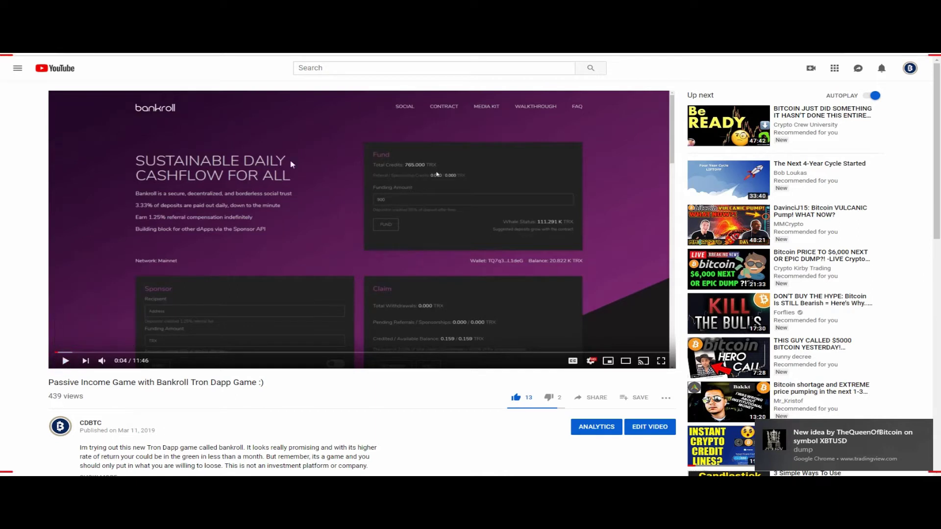
{"action": "key", "text": "alt+Left"}
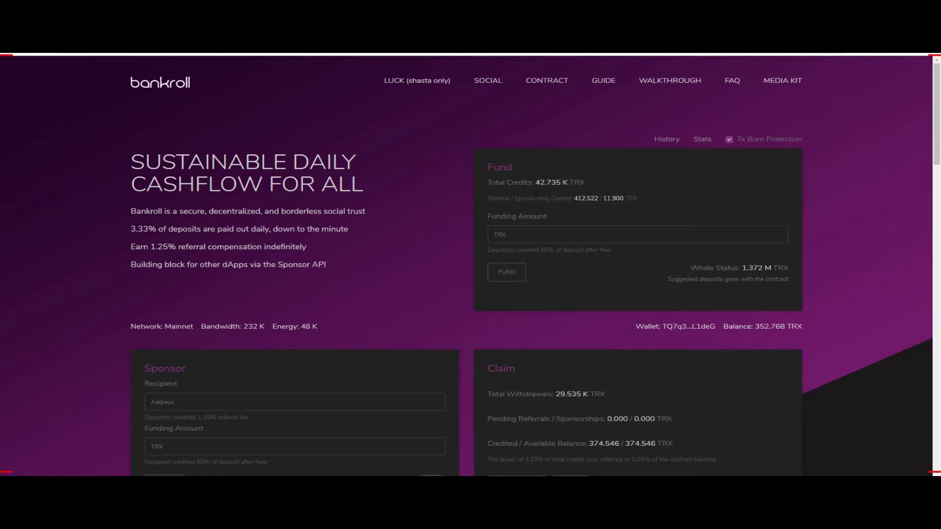
Approve the Bankroll withdrawal in TronLink, close the completion and VPN notices, then switch to Excel
{"action": "scroll", "coordinate": [487, 261], "scroll_direction": "down", "scroll_amount": 1}
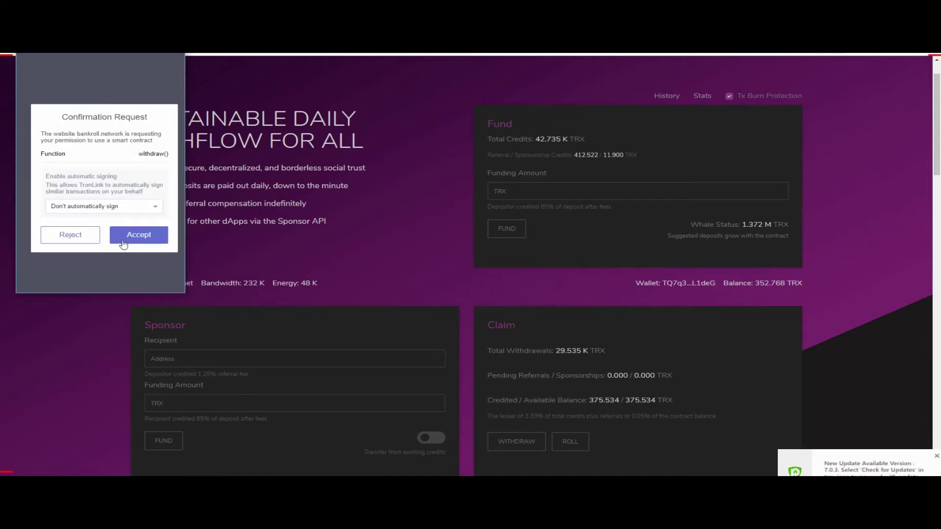
{"action": "left_click", "coordinate": [122, 239]}
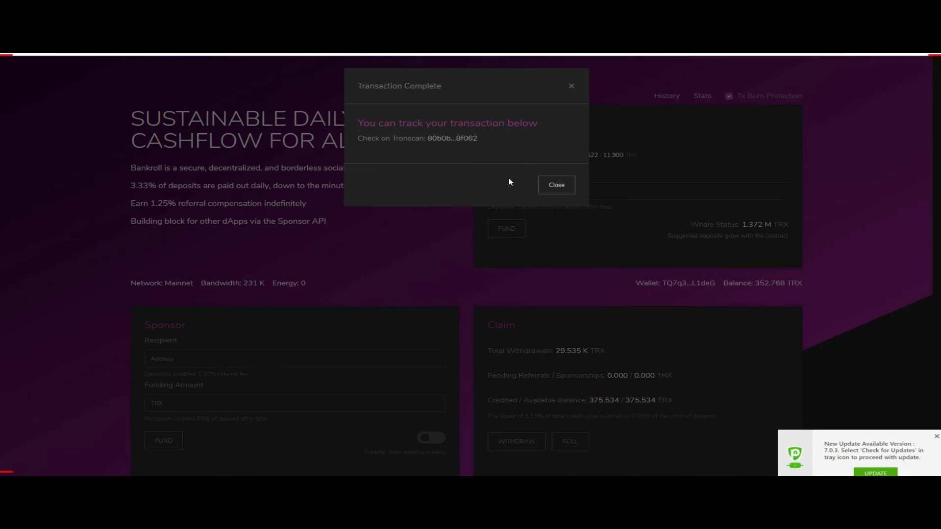
{"action": "left_click", "coordinate": [556, 185]}
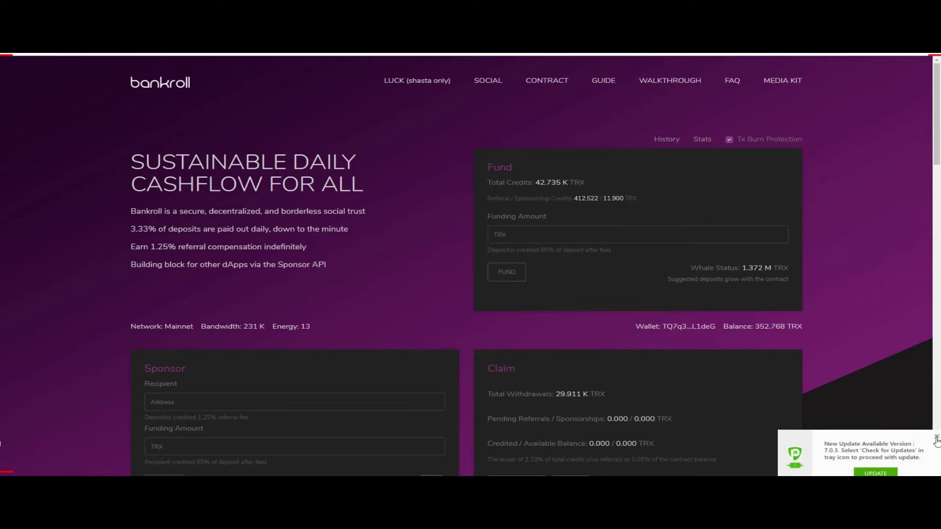
{"action": "left_click", "coordinate": [937, 438]}
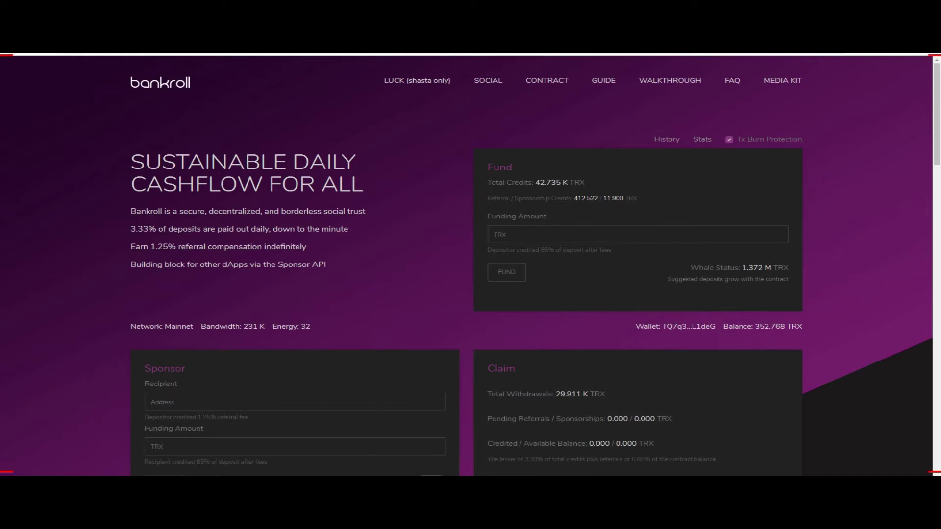
{"action": "key", "text": "alt+Tab"}
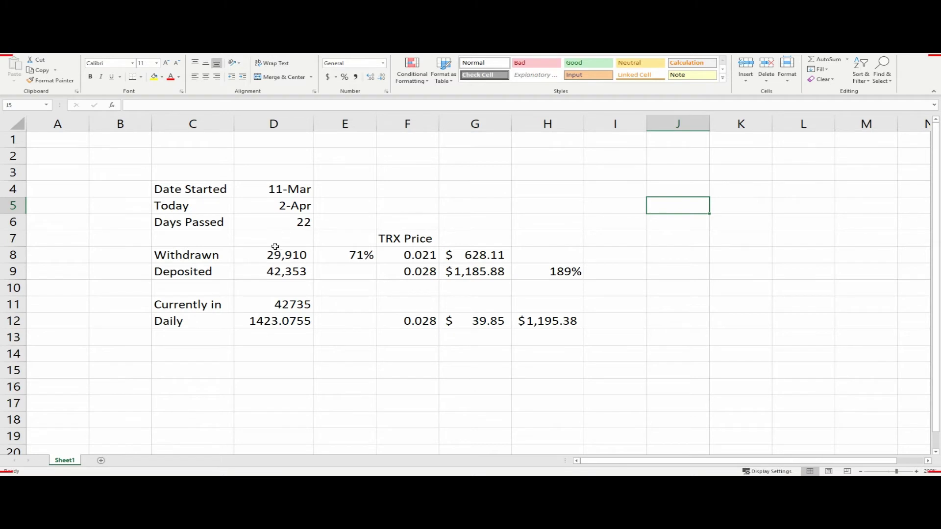
Review the withdrawn and deposited totals, trying a temporary 85%-of-deposits formula in D10, then deleting it
{"action": "left_click", "coordinate": [259, 260]}
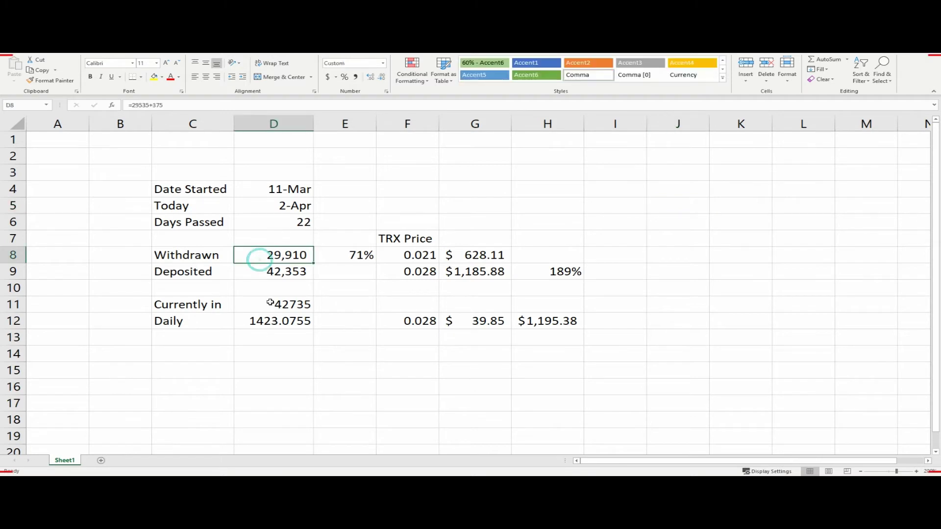
{"action": "left_click", "coordinate": [254, 272]}
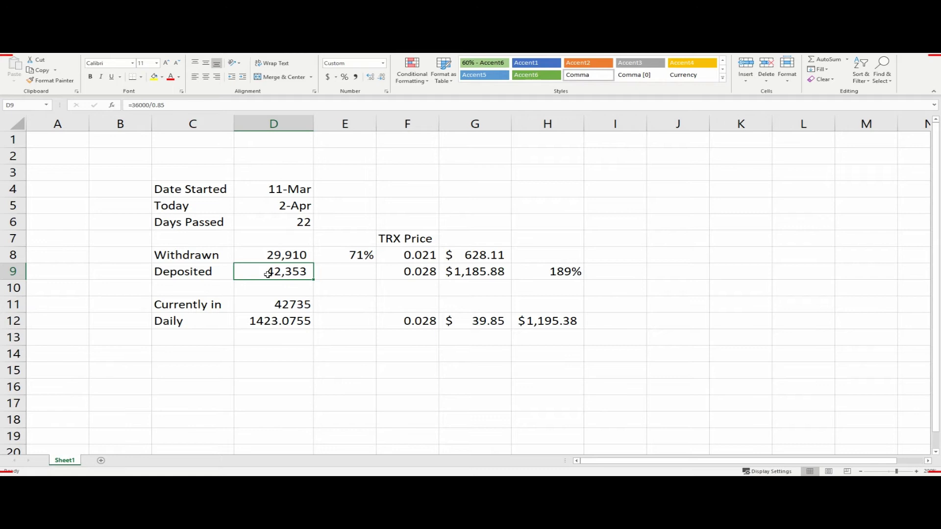
{"action": "left_click", "coordinate": [264, 288]}
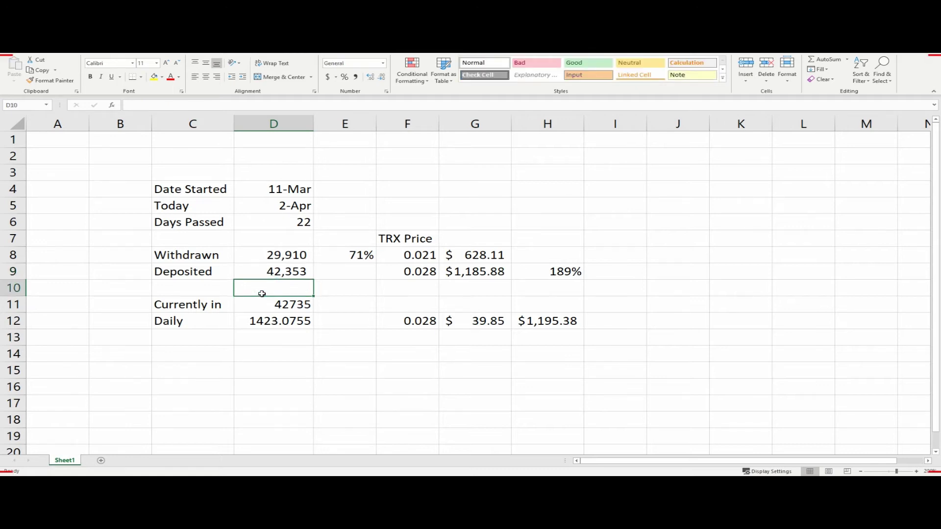
{"action": "type", "text": "+"}
{"action": "key", "text": "Up"}
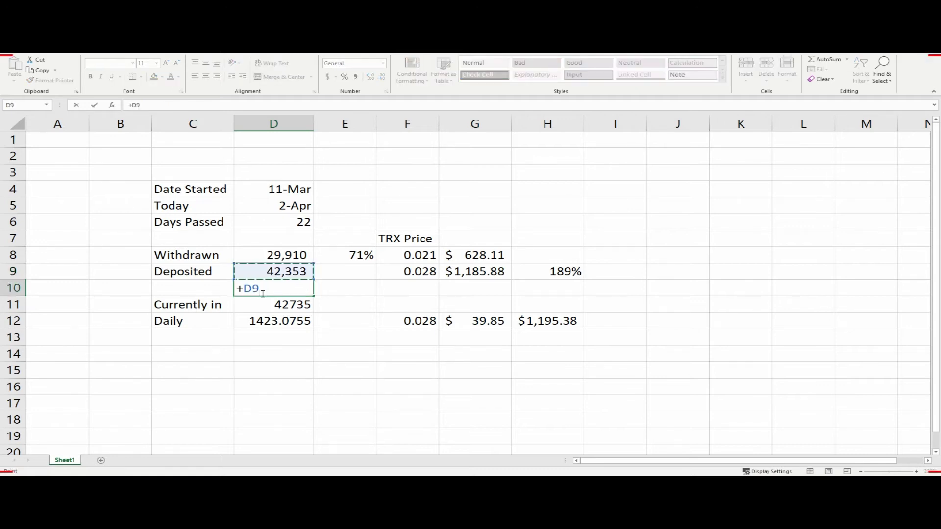
{"action": "type", "text": "*"}
{"action": "type", "text": ".85"}
{"action": "key", "text": "Return"}
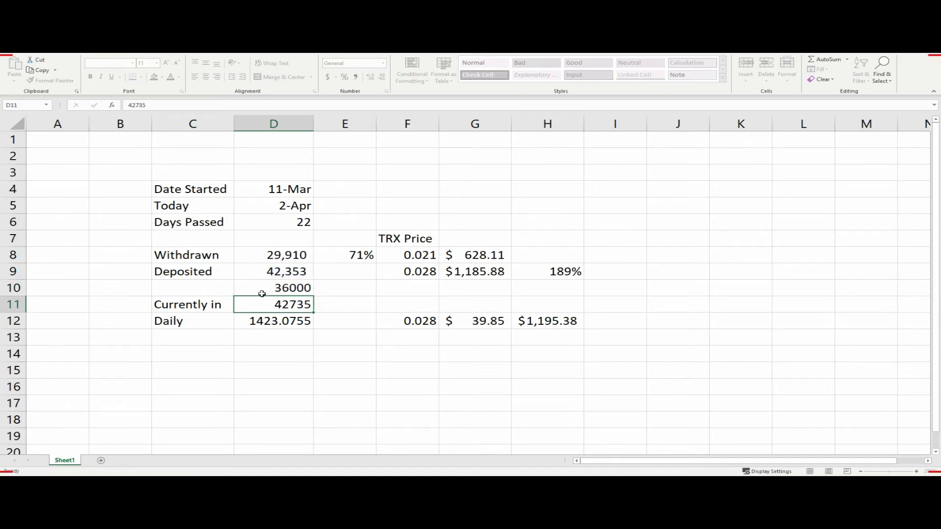
{"action": "left_click", "coordinate": [269, 285]}
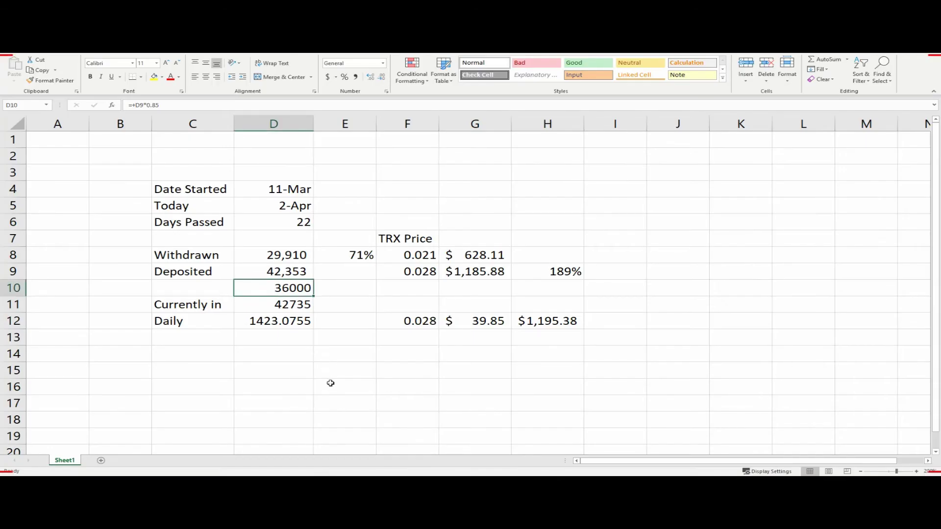
{"action": "key", "text": "Delete"}
Change G8 to =+F8*D9, valuing the deposited amount at $889.41
{"action": "left_click", "coordinate": [284, 271]}
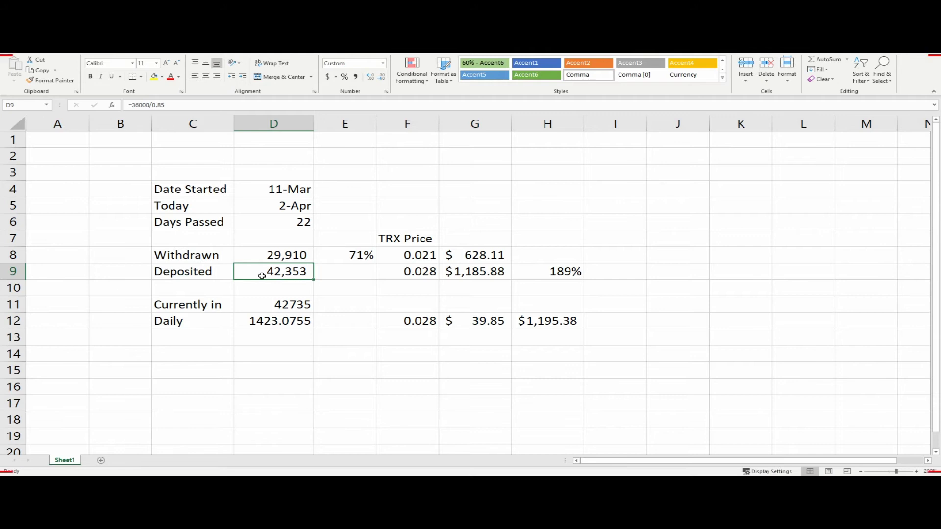
{"action": "left_click", "coordinate": [402, 255]}
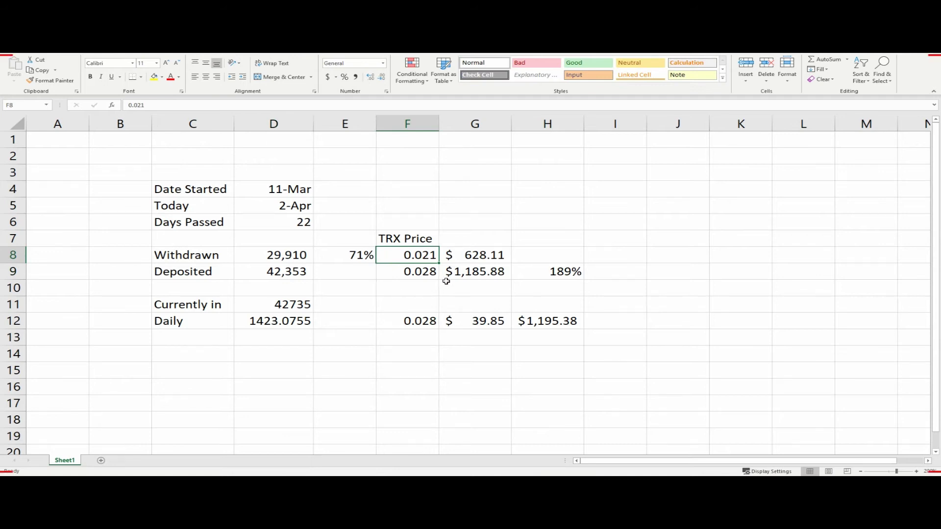
{"action": "double_click", "coordinate": [470, 254]}
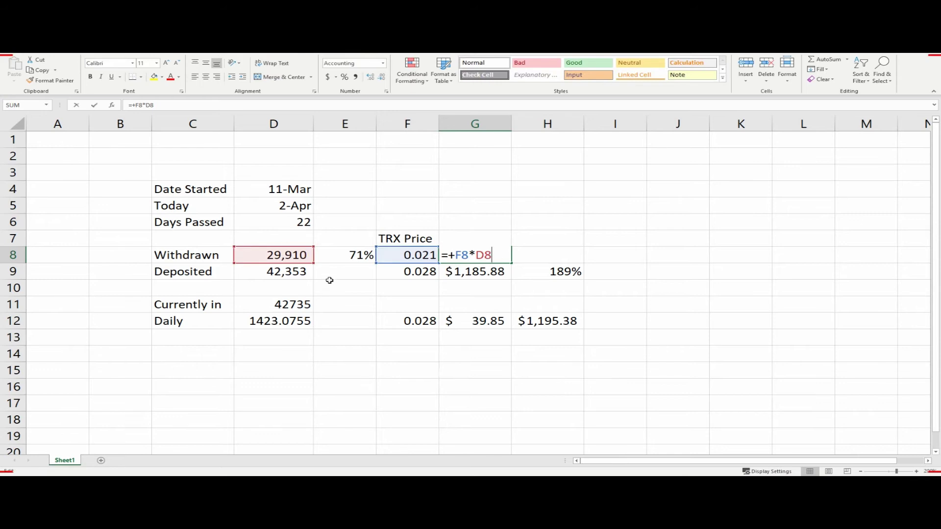
{"action": "left_click", "coordinate": [298, 273]}
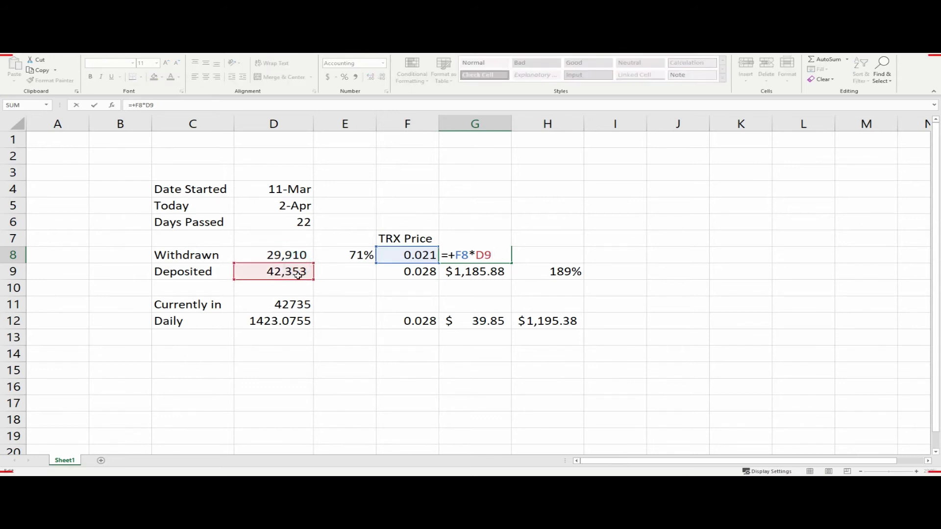
{"action": "key", "text": "Return"}
Recheck G8's formula and the deposited amount in D9, leaving both unchanged
{"action": "left_click", "coordinate": [463, 256]}
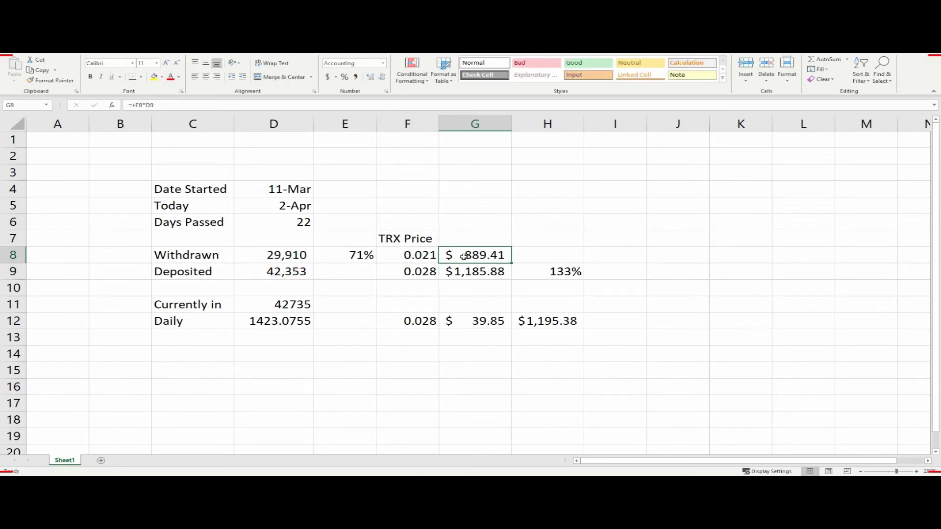
{"action": "double_click", "coordinate": [464, 256]}
{"action": "key", "text": "Escape"}
{"action": "left_click", "coordinate": [294, 276]}
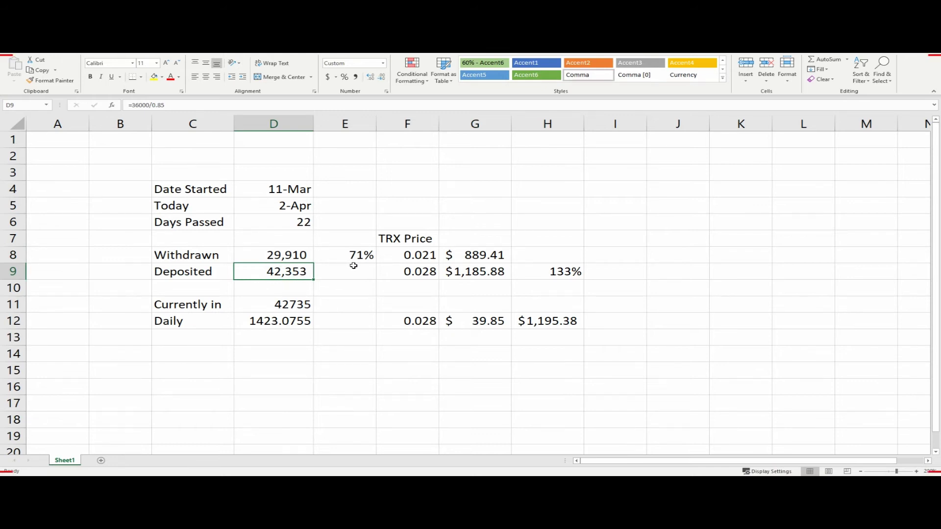
{"action": "left_click", "coordinate": [467, 254]}
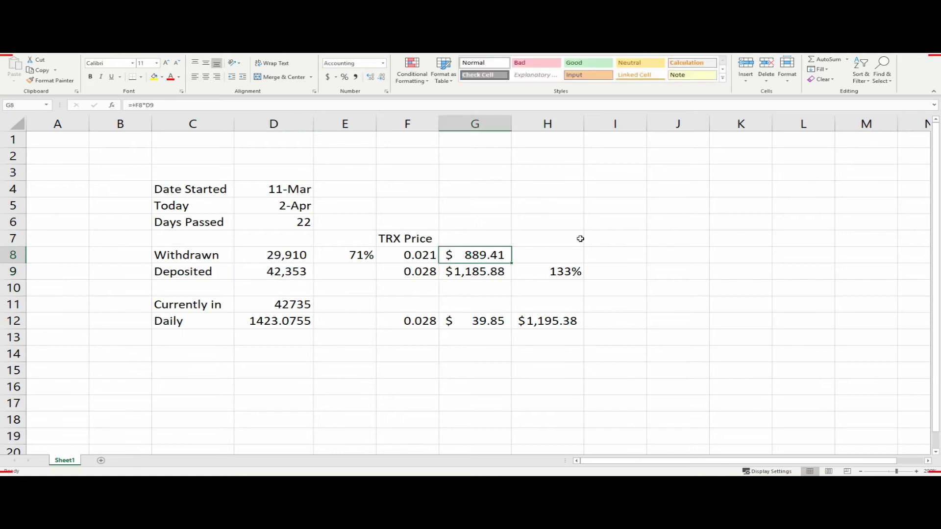
{"action": "key", "text": "F2"}
{"action": "key", "text": "Escape"}
Repoint G9 to =+F9*D8 so H9 shows 94%
{"action": "left_click", "coordinate": [457, 278]}
{"action": "double_click", "coordinate": [453, 275]}
{"action": "left_click_drag", "start_coordinate": [284, 263], "coordinate": [284, 255]}
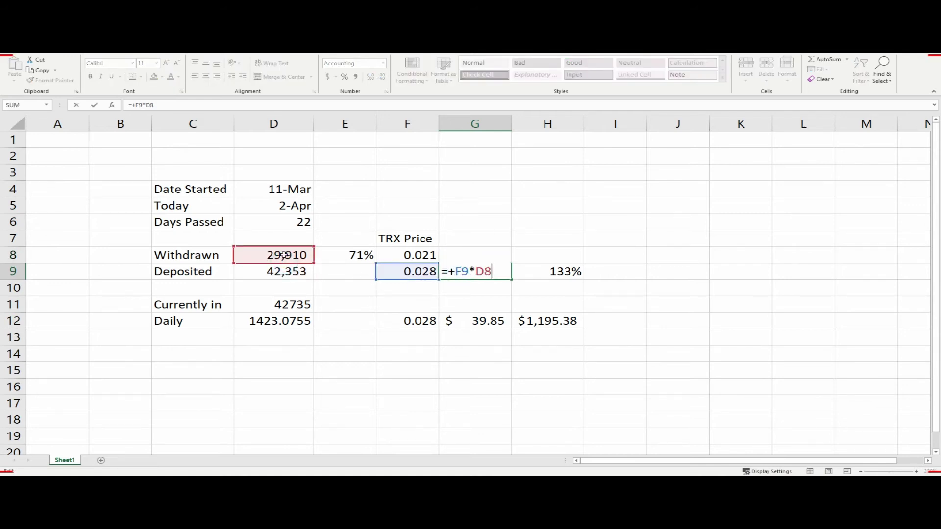
{"action": "key", "text": "Return"}
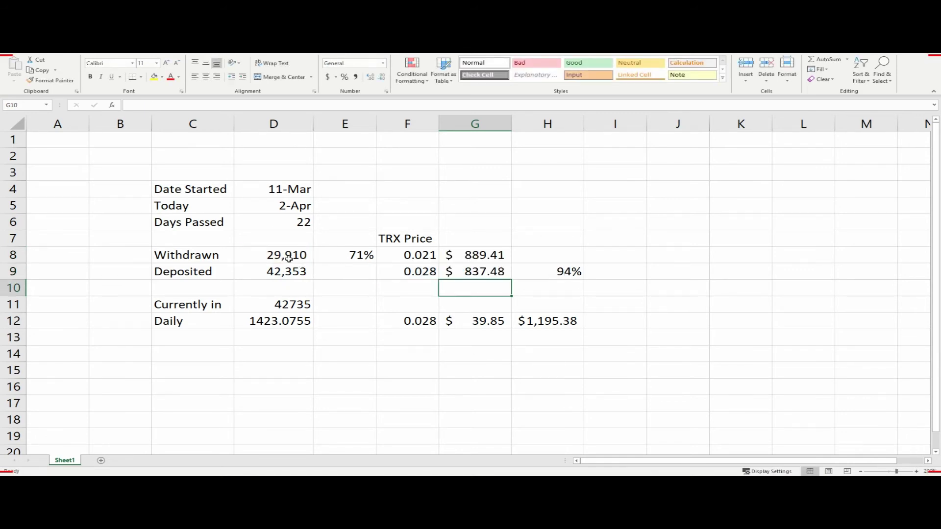
Inspect the formulas behind the withdrawn (D8) and deposited (D9) amounts without changes
{"action": "left_click", "coordinate": [288, 258]}
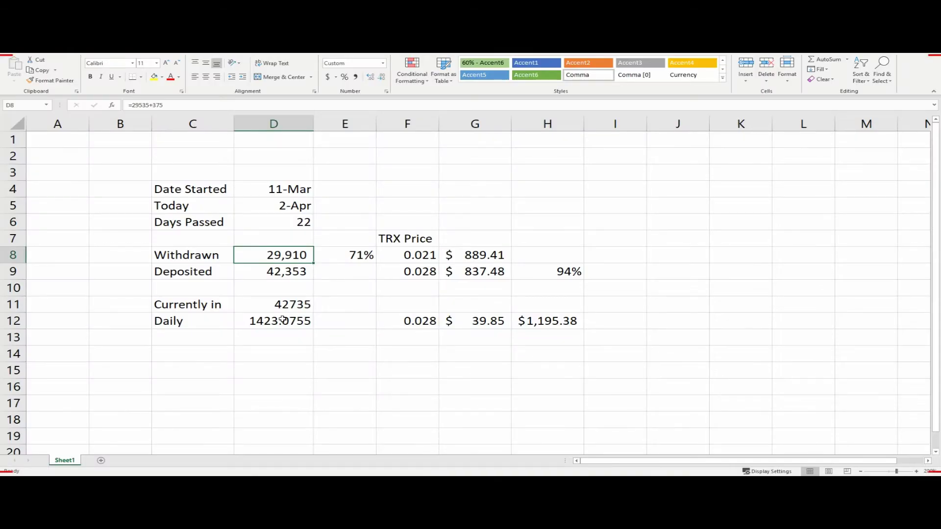
{"action": "left_click", "coordinate": [291, 272]}
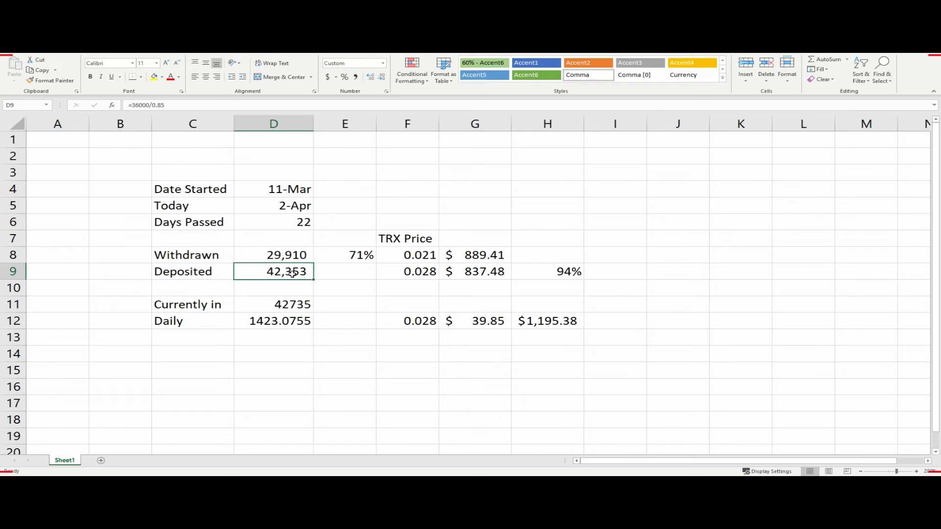
{"action": "left_click", "coordinate": [296, 256]}
{"action": "key", "text": "F2"}
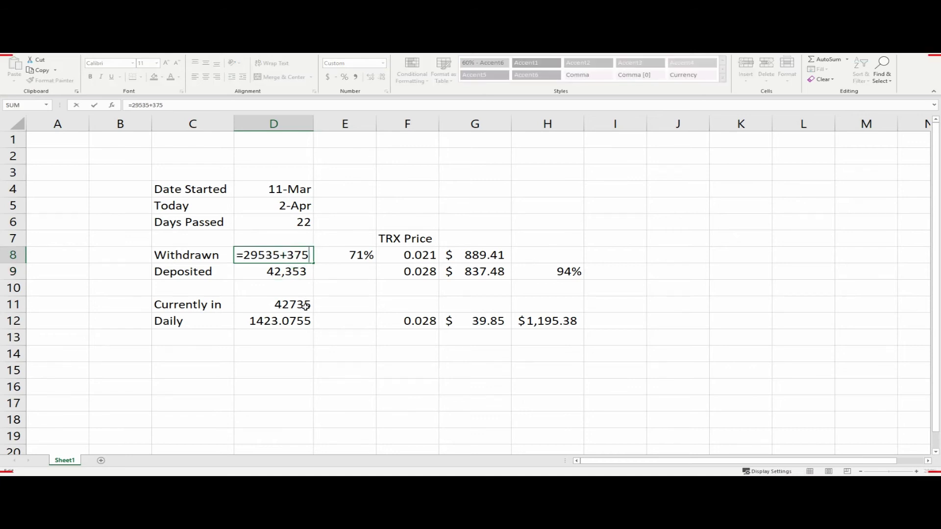
{"action": "key", "text": "Escape"}
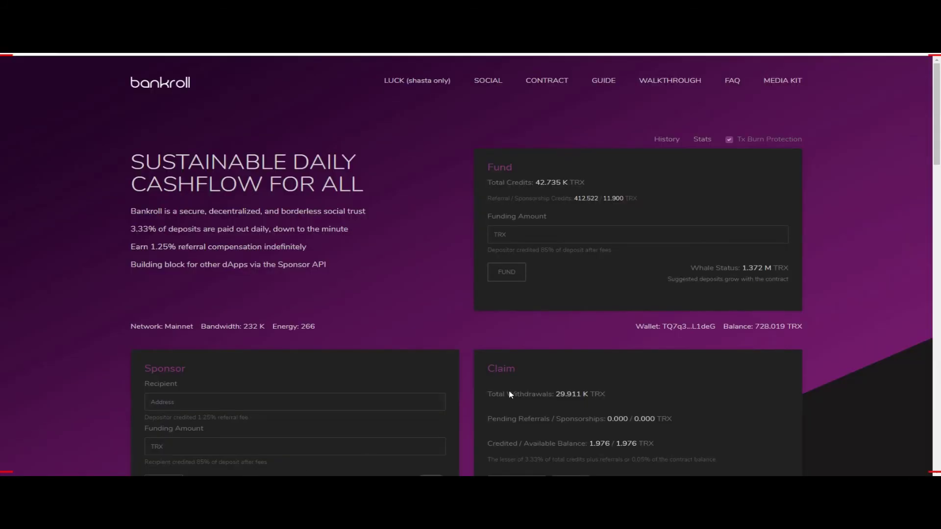
{"action": "scroll", "coordinate": [509, 391], "scroll_direction": "down", "scroll_amount": 1}
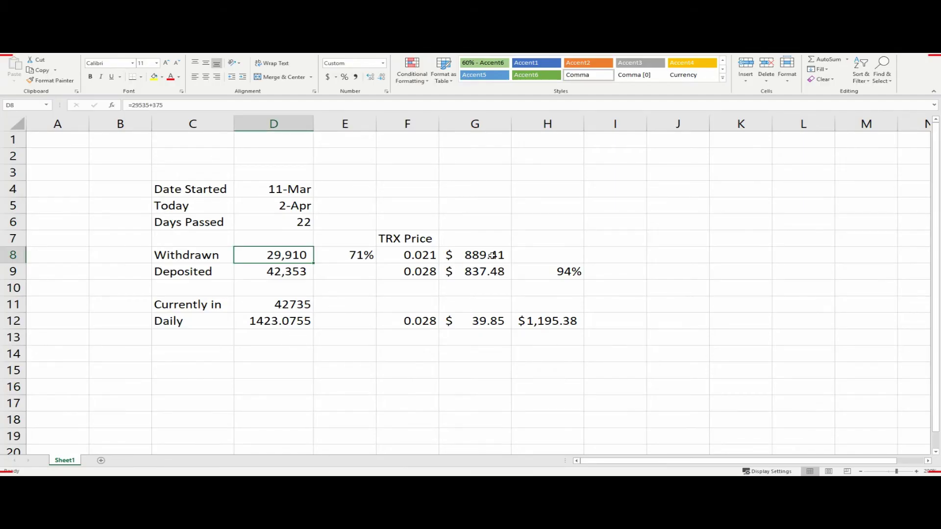
{"action": "left_click", "coordinate": [492, 255]}
{"action": "type", "text": "=+F8*D9"}
{"action": "key", "text": "ctrl+Return"}
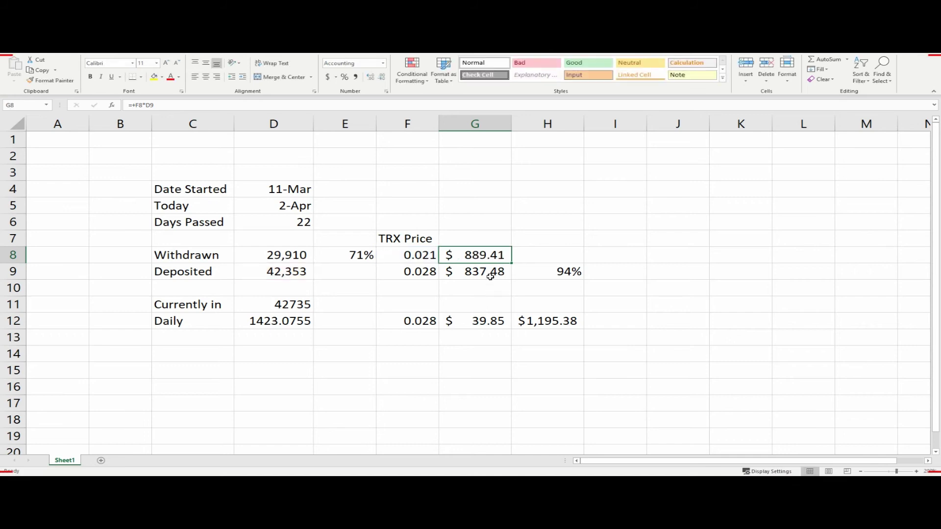
{"action": "key", "text": "F2"}
{"action": "key", "text": "ctrl+Return"}
{"action": "left_click", "coordinate": [484, 277]}
{"action": "key", "text": "F2"}
{"action": "key", "text": "ctrl+Return"}
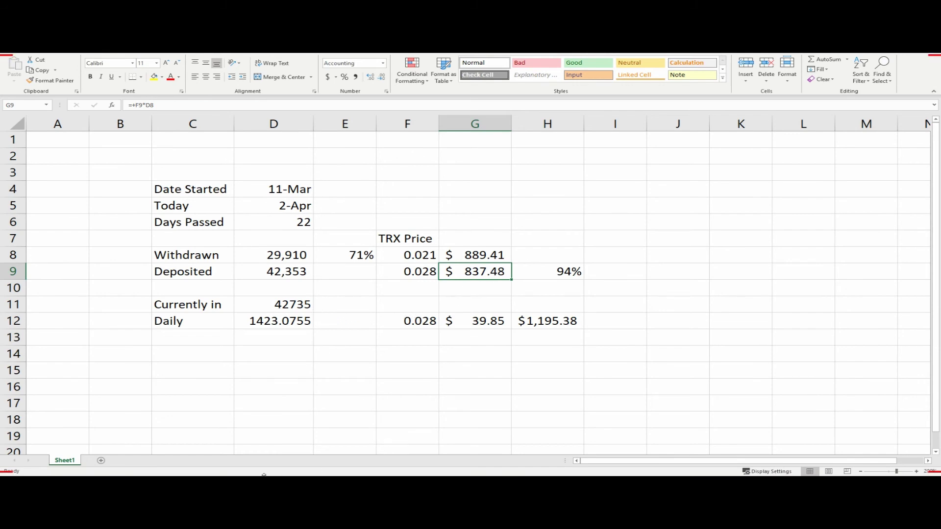
{"action": "key", "text": "alt+Tab"}
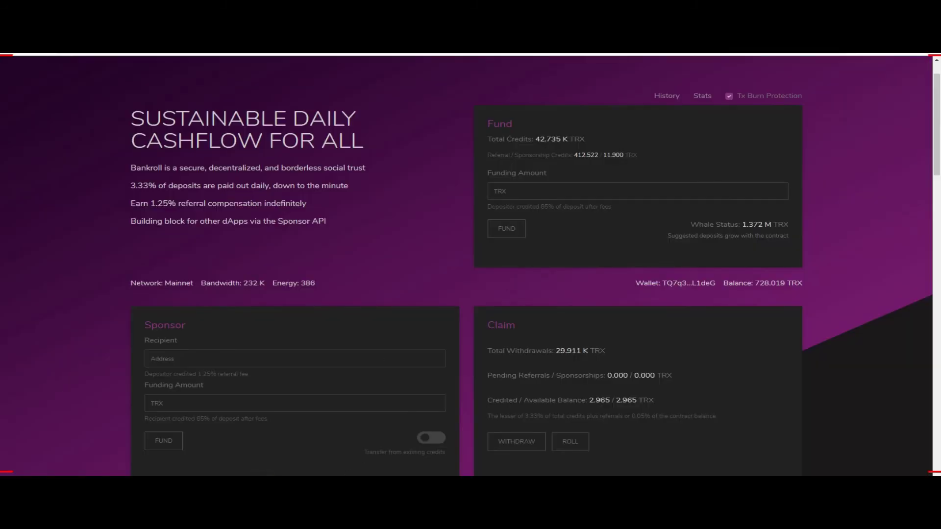
{"action": "key", "text": "alt+Tab"}
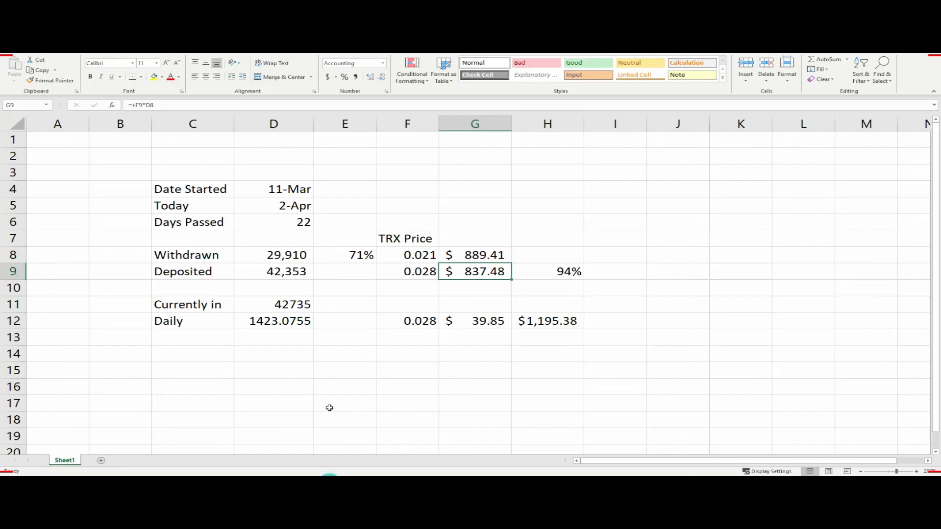
{"action": "left_click", "coordinate": [290, 324]}
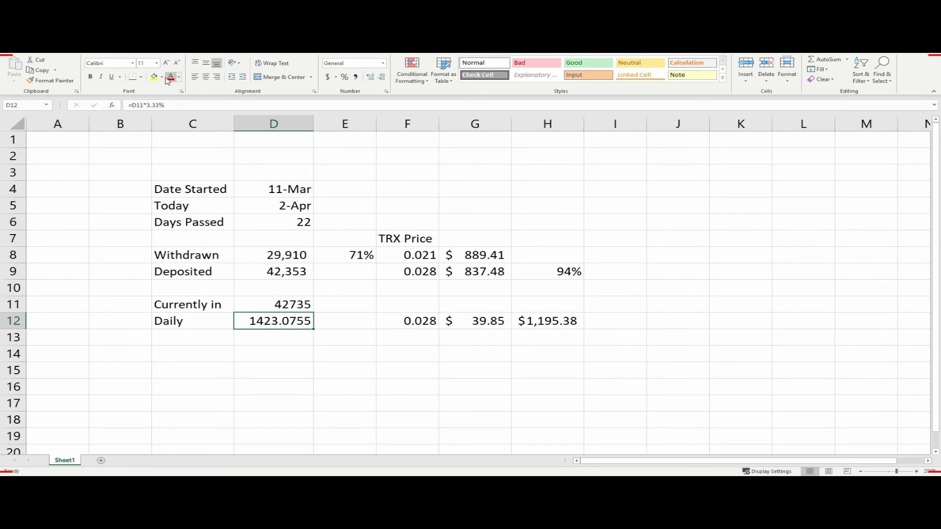
{"action": "key", "text": "alt+Tab"}
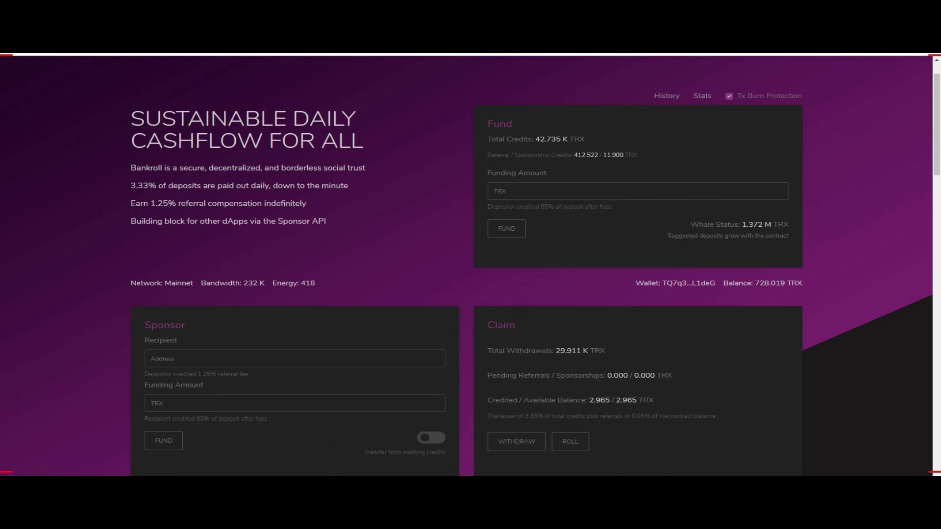
{"action": "key", "text": "alt+Tab"}
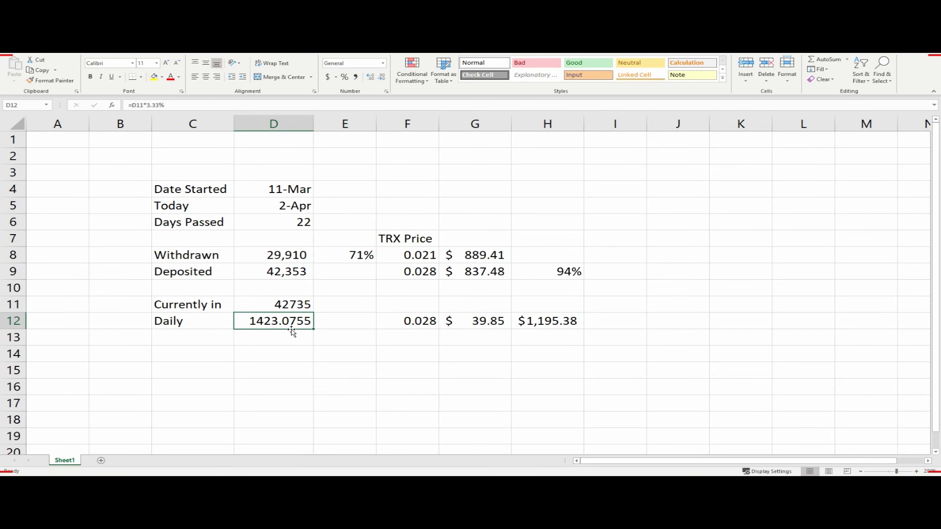
{"action": "left_click", "coordinate": [275, 321]}
{"action": "left_click", "coordinate": [414, 321]}
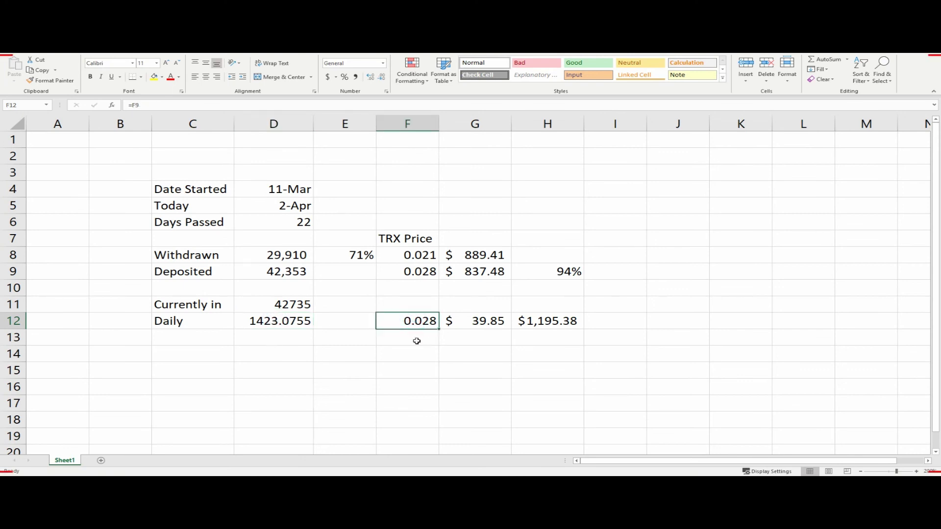
{"action": "double_click", "coordinate": [473, 324]}
{"action": "key", "text": "Escape"}
{"action": "double_click", "coordinate": [553, 323]}
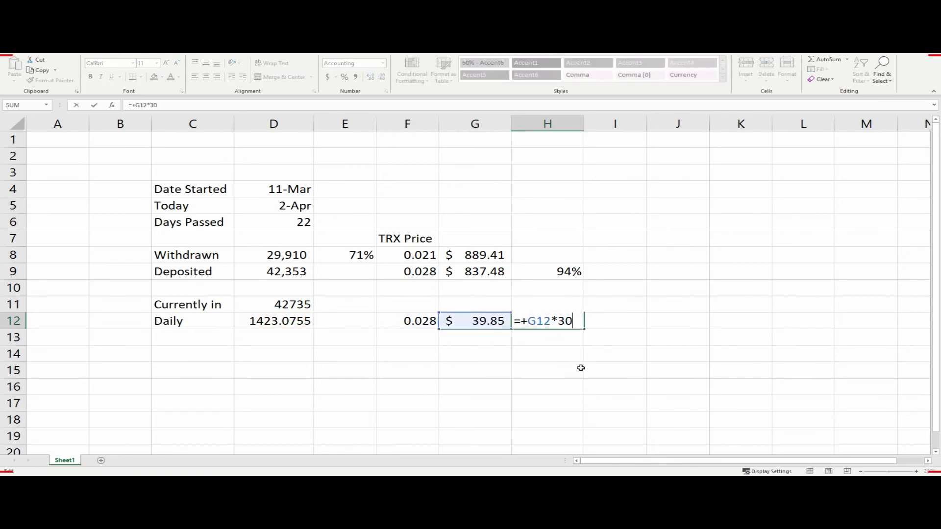
{"action": "key", "text": "Escape"}
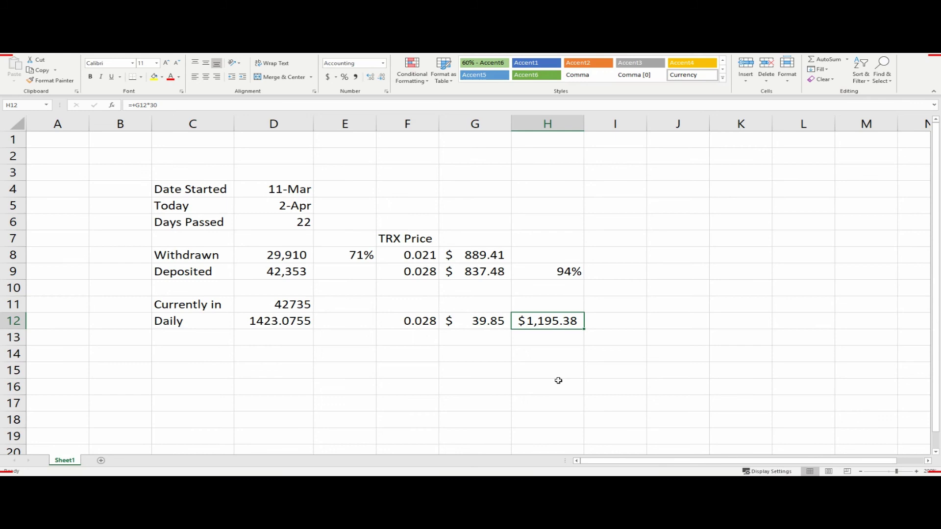
{"action": "key", "text": "F2"}
{"action": "key", "text": "Escape"}
Scroll through Bankroll's Stats (4,813 members, 105.597 M TRX balance) and back to the top
{"action": "left_click", "coordinate": [265, 478]}
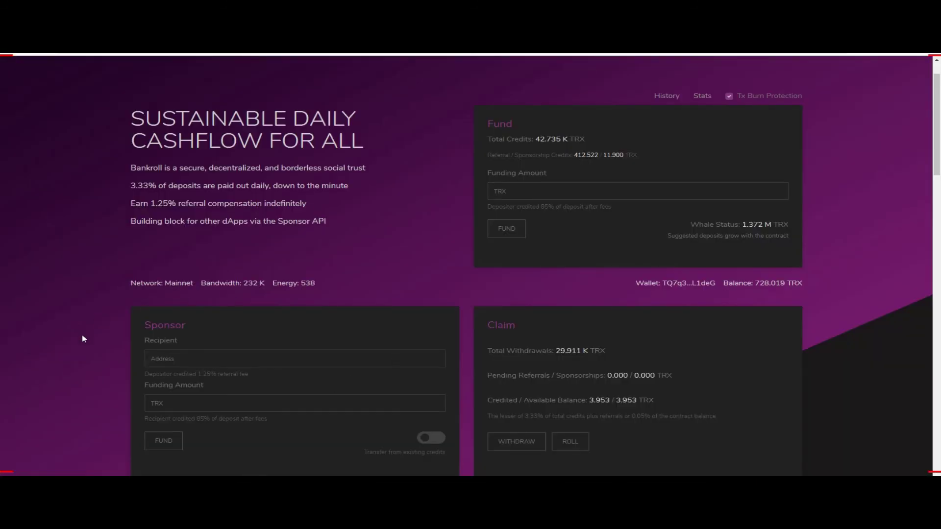
{"action": "scroll", "coordinate": [83, 339], "scroll_direction": "down", "scroll_amount": 3}
{"action": "scroll", "coordinate": [83, 339], "scroll_direction": "down", "scroll_amount": 5}
{"action": "scroll", "coordinate": [84, 340], "scroll_direction": "down", "scroll_amount": 3}
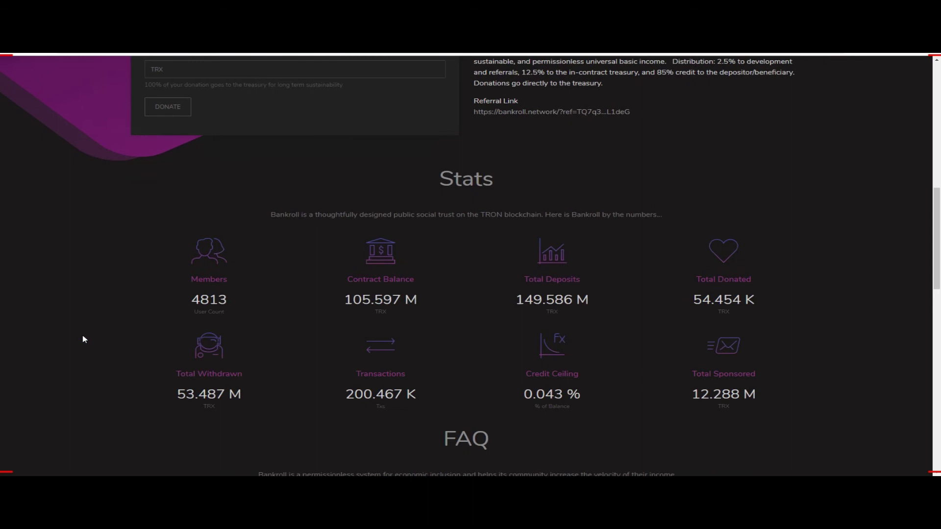
{"action": "scroll", "coordinate": [84, 339], "scroll_direction": "down", "scroll_amount": 1}
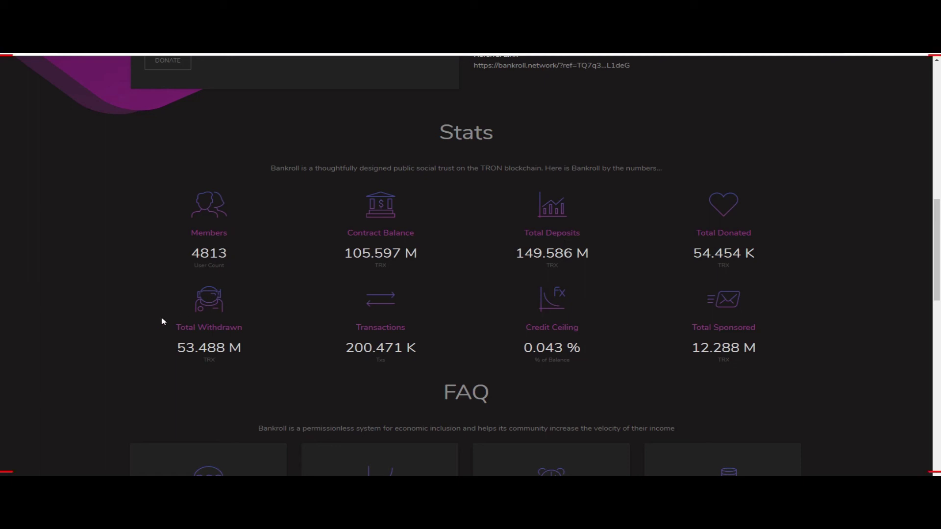
{"action": "scroll", "coordinate": [163, 322], "scroll_direction": "up", "scroll_amount": 5}
{"action": "scroll", "coordinate": [157, 318], "scroll_direction": "up", "scroll_amount": 5}
{"action": "scroll", "coordinate": [147, 313], "scroll_direction": "up", "scroll_amount": 2}
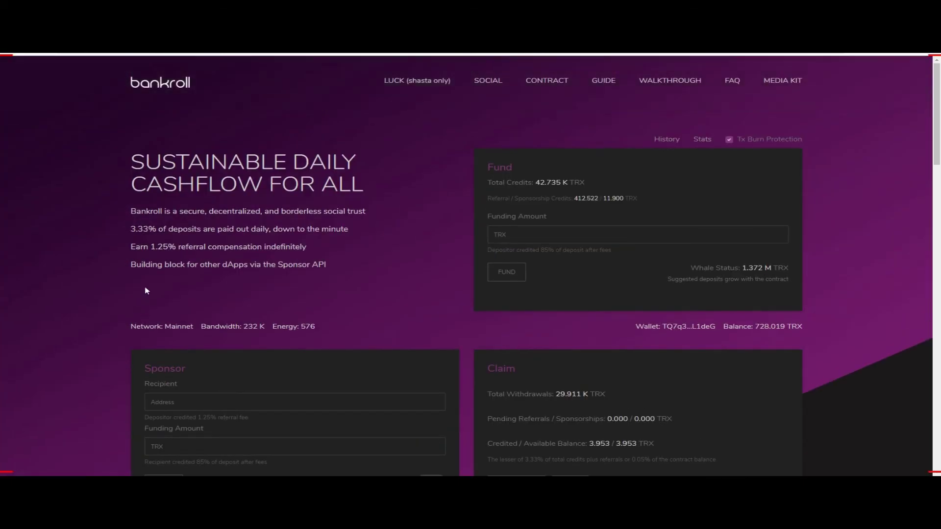